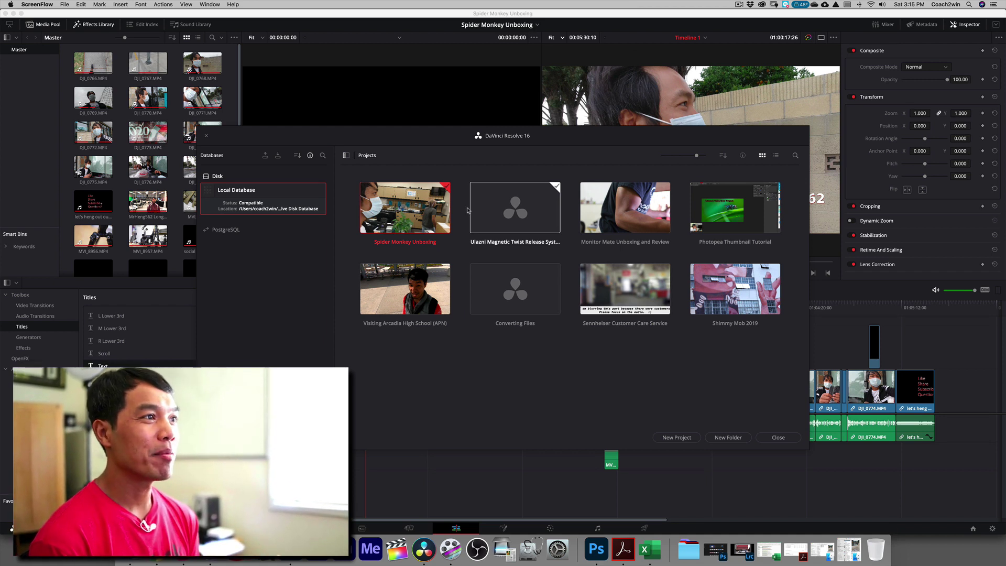
Enable Dynamic Project Switching and open the Ulazni Magnetic Twist Release System project.
{"action": "left_click", "coordinate": [781, 441]}
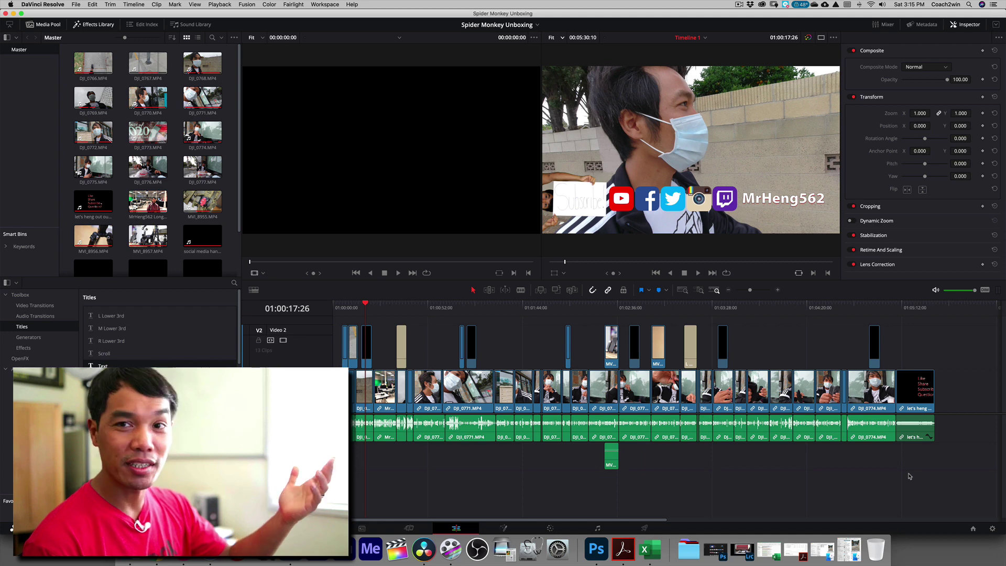
{"action": "left_click", "coordinate": [973, 529]}
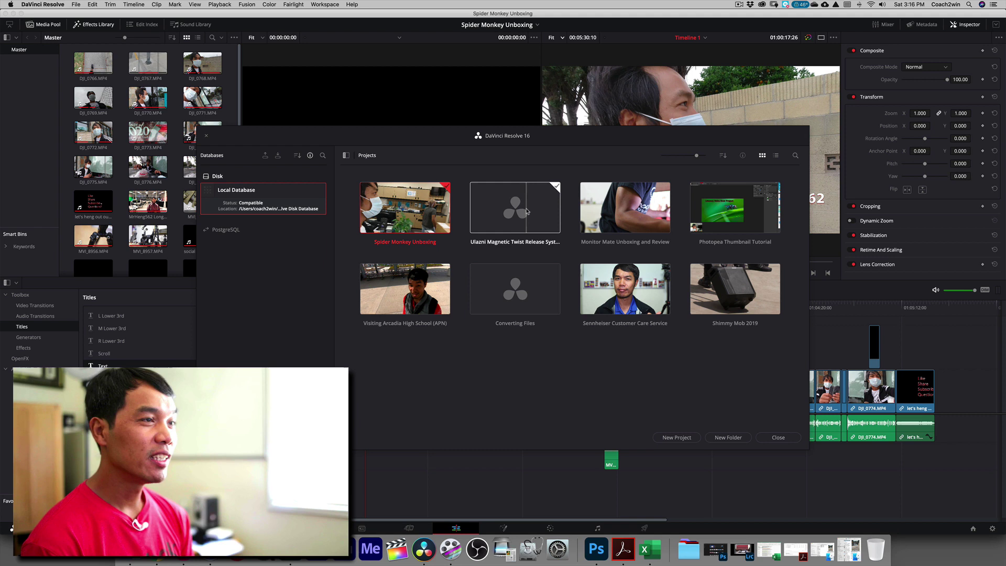
{"action": "right_click", "coordinate": [521, 211]}
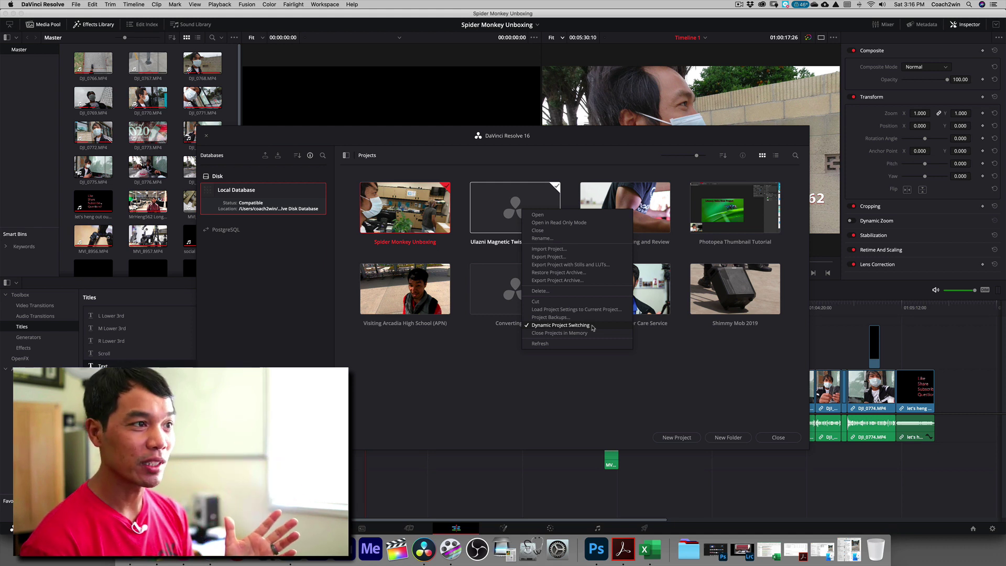
{"action": "left_click", "coordinate": [506, 215]}
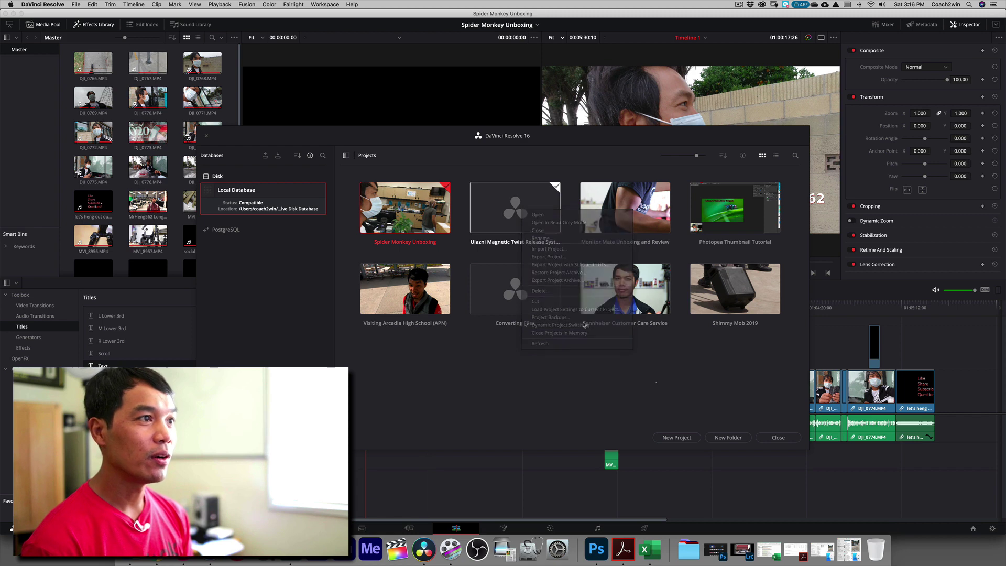
{"action": "double_click", "coordinate": [509, 214]}
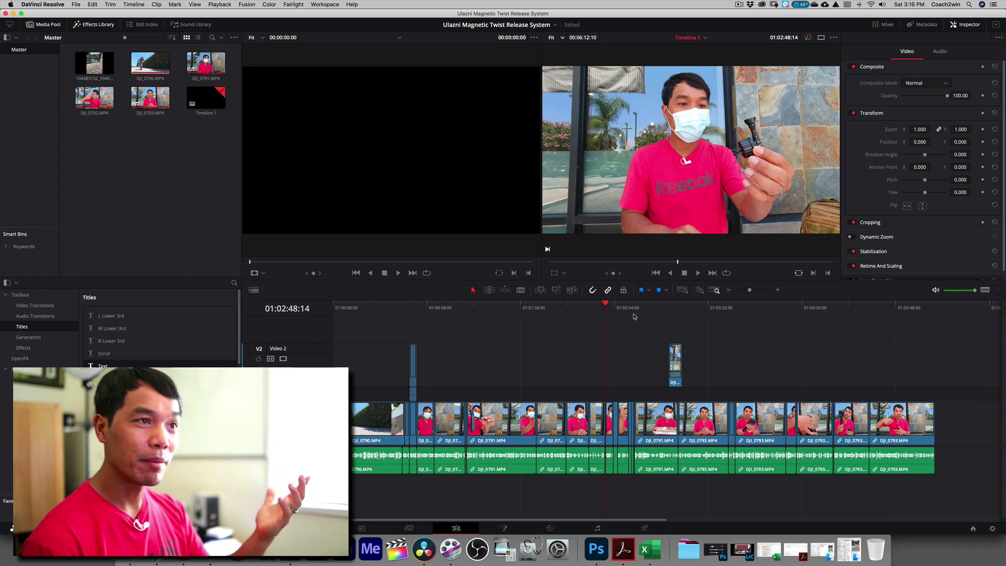
Switch to the Spider Monkey Unboxing project from the title-bar project list.
{"action": "left_click", "coordinate": [554, 25]}
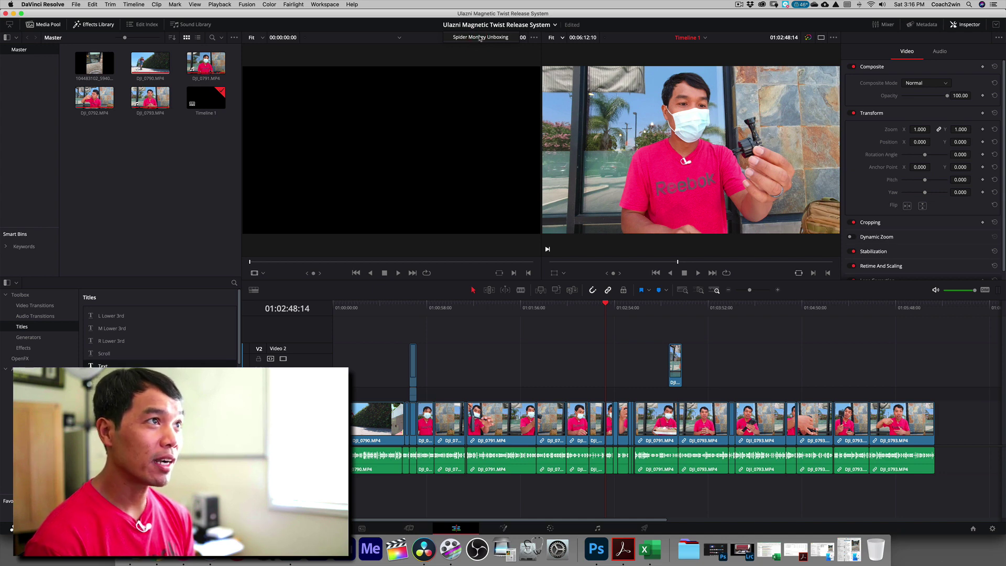
{"action": "left_click", "coordinate": [482, 38]}
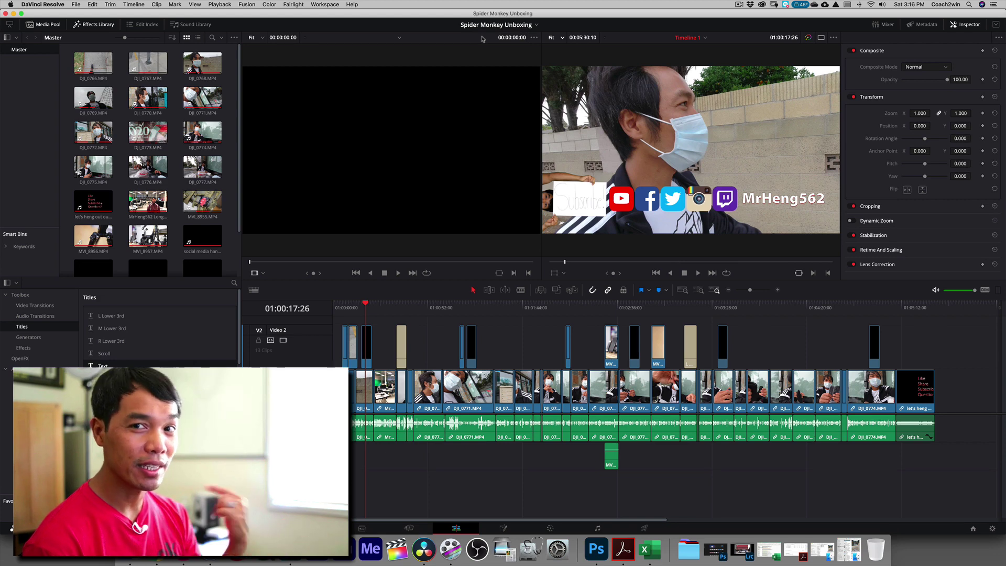
Select the subscribe pop-up clips on track V2 and copy them.
{"action": "left_click", "coordinate": [367, 344]}
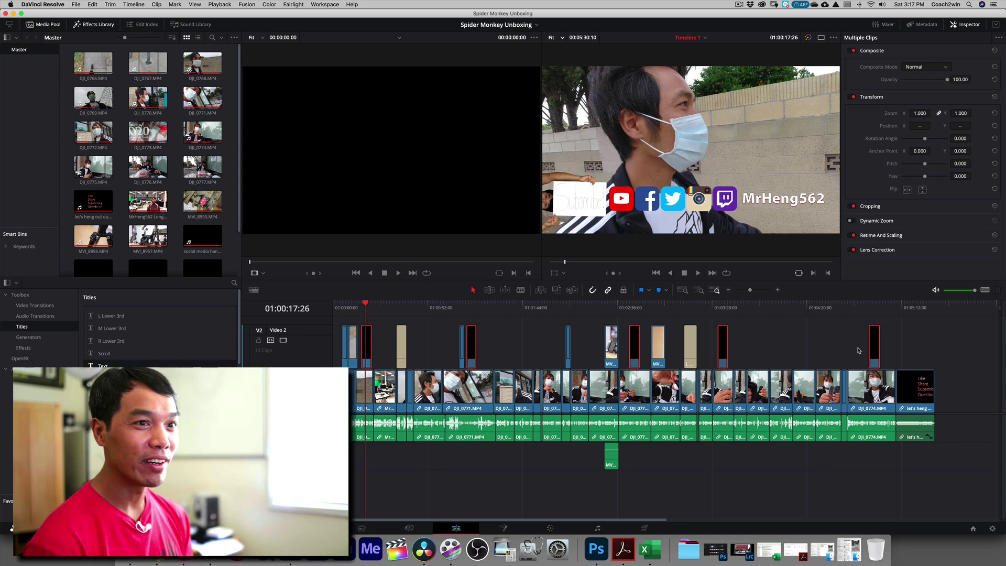
{"action": "right_click", "coordinate": [875, 344]}
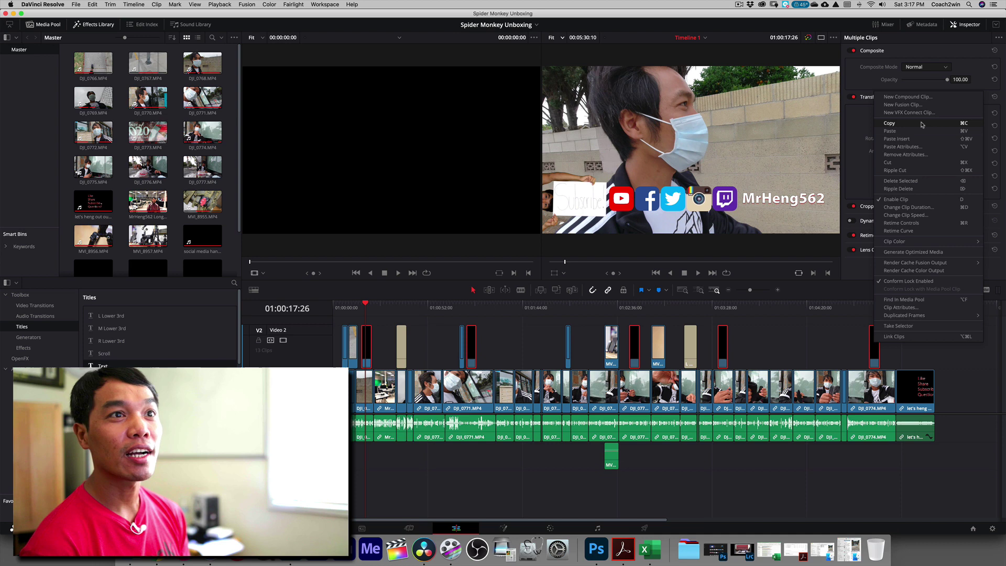
{"action": "left_click", "coordinate": [922, 124]}
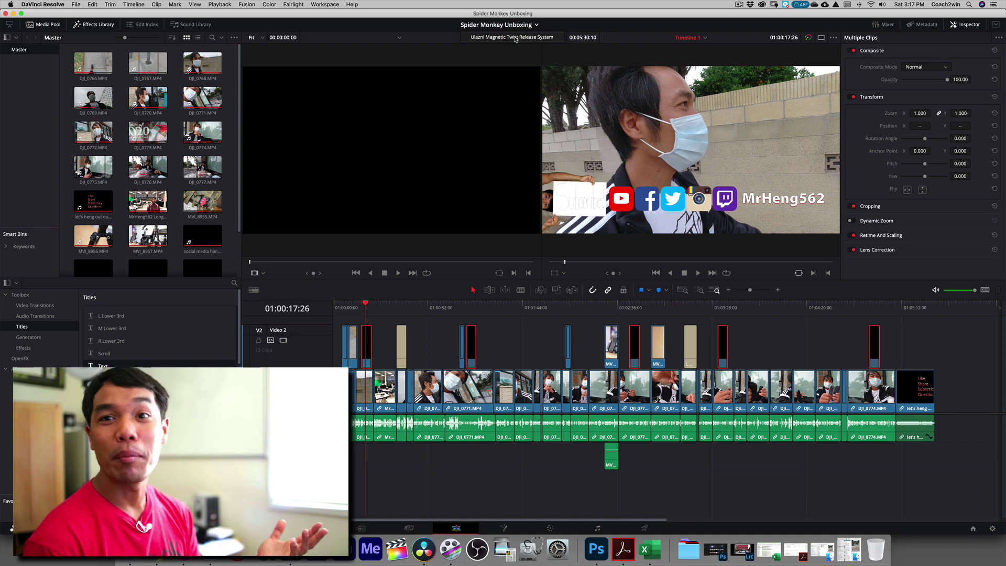
Switch to the Ulazni project and paste the subscribe clips onto Video 2.
{"action": "left_click", "coordinate": [515, 38]}
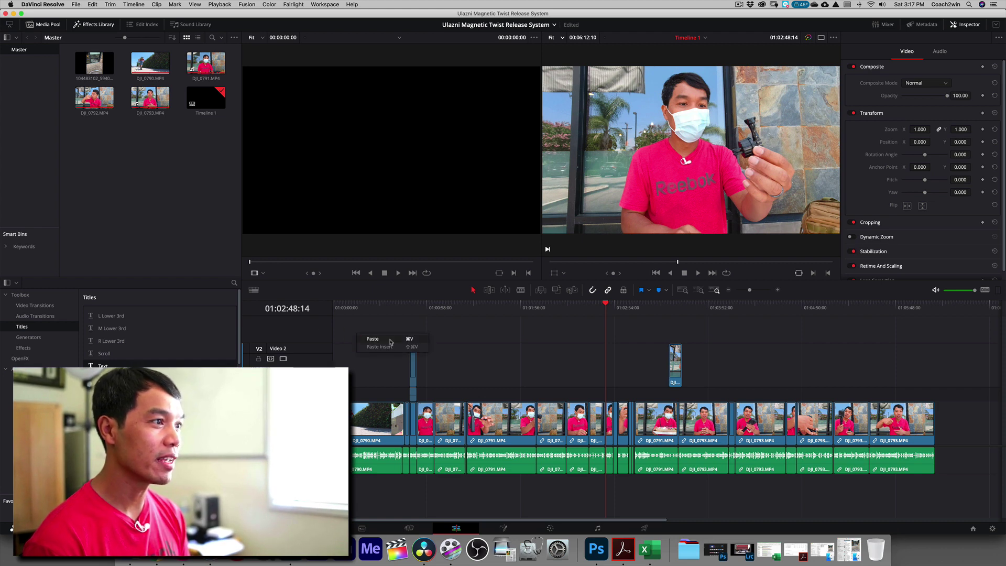
{"action": "left_click", "coordinate": [390, 339]}
{"action": "scroll", "coordinate": [482, 339], "scroll_direction": "left", "scroll_amount": 5}
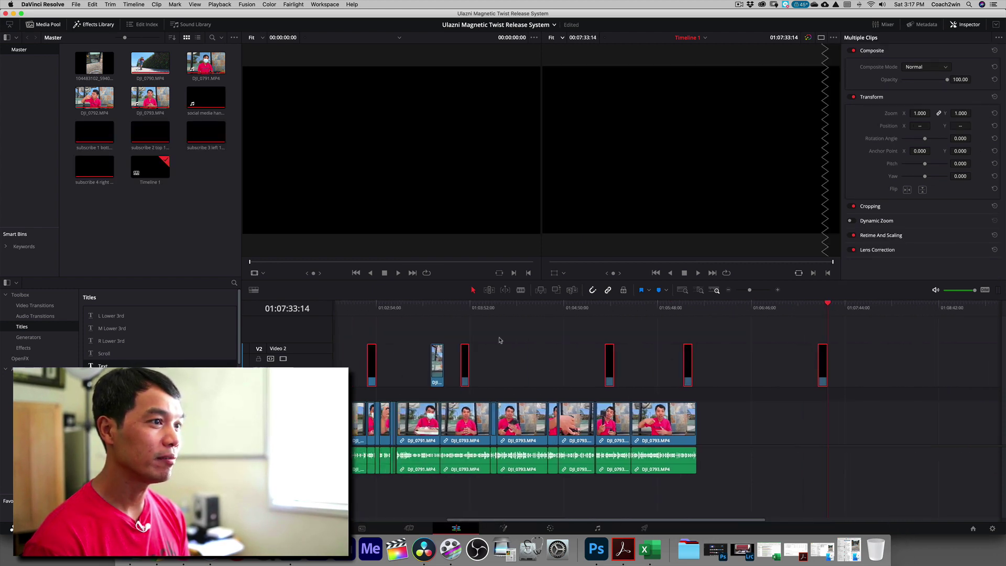
{"action": "scroll", "coordinate": [493, 340], "scroll_direction": "left", "scroll_amount": 5}
{"action": "scroll", "coordinate": [499, 340], "scroll_direction": "right", "scroll_amount": 5}
{"action": "scroll", "coordinate": [499, 340], "scroll_direction": "right", "scroll_amount": 5}
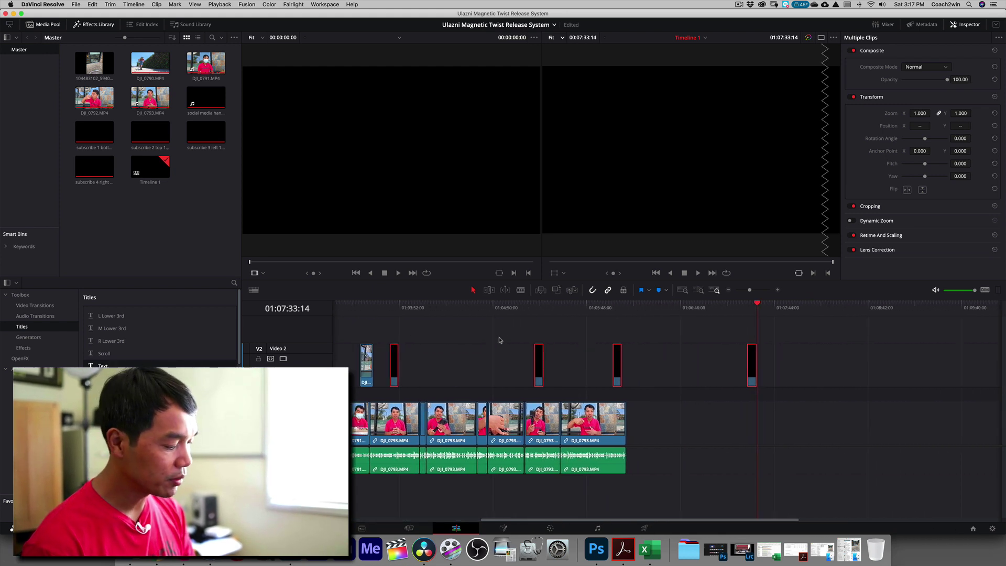
Fit the timeline, move a small Video 2 clip earlier, and return the playhead to the start.
{"action": "key", "text": "shift+z"}
{"action": "left_click", "coordinate": [515, 351]}
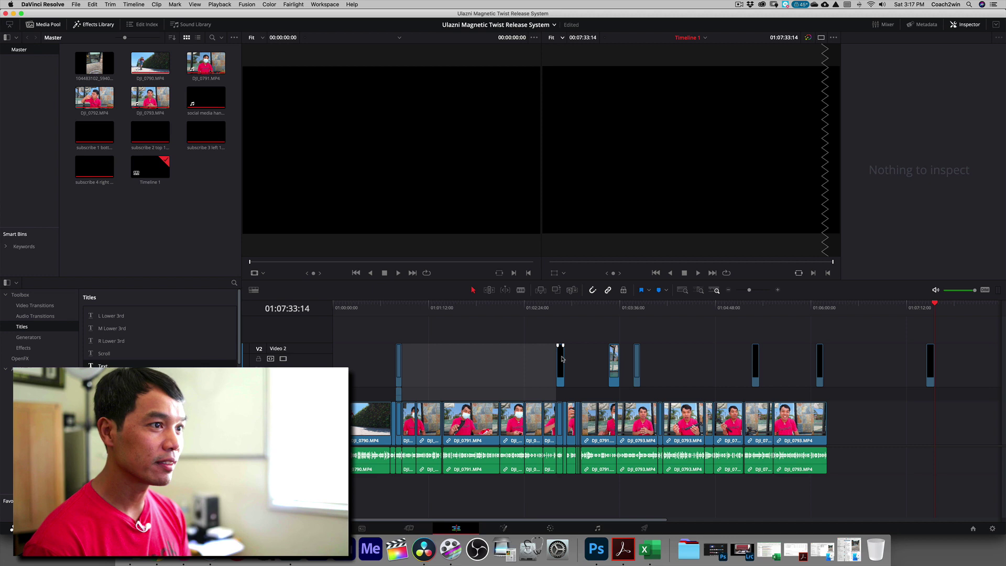
{"action": "left_click_drag", "start_coordinate": [561, 358], "coordinate": [432, 371]}
{"action": "left_click_drag", "start_coordinate": [350, 373], "coordinate": [347, 373]}
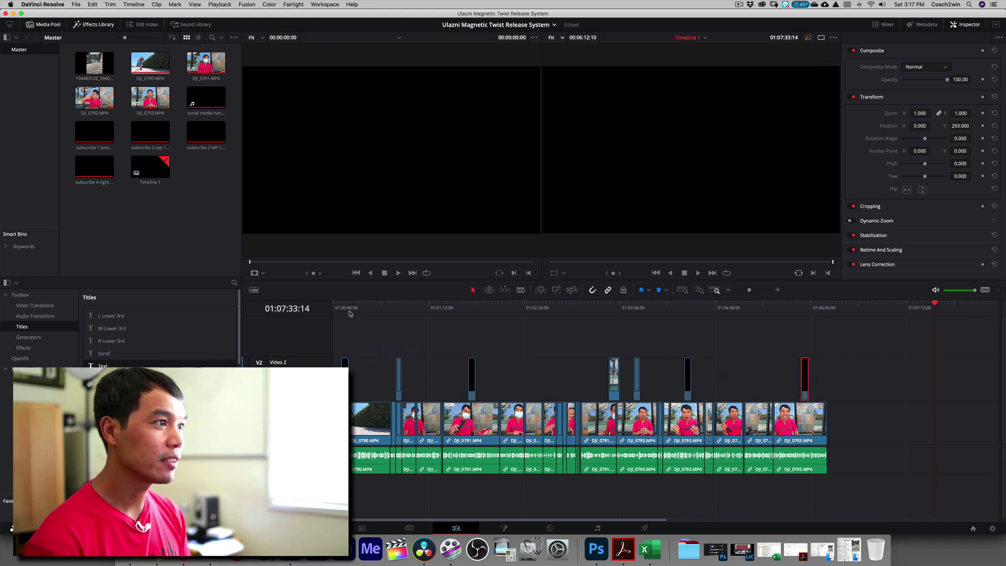
{"action": "left_click_drag", "start_coordinate": [350, 313], "coordinate": [340, 316]}
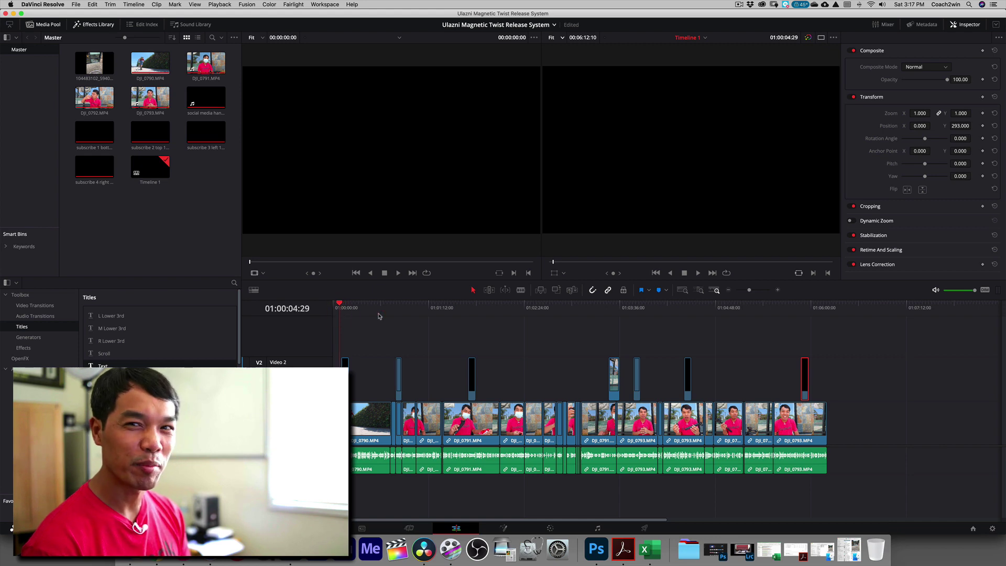
{"action": "key", "text": "space"}
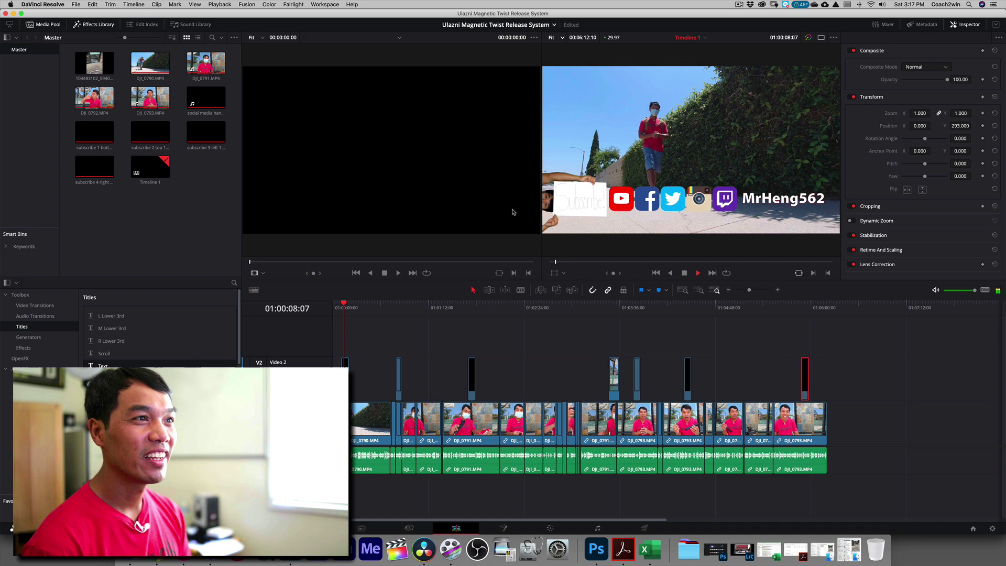
{"action": "key", "text": "space"}
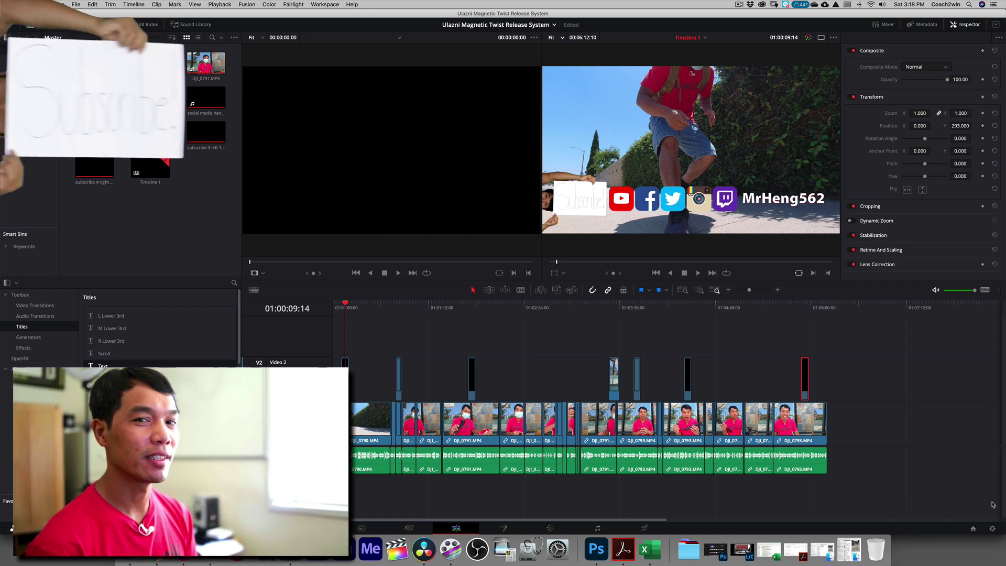
Open the Photopea Thumbnail Tutorial project from Project Manager, keeping the others loaded.
{"action": "left_click", "coordinate": [973, 528]}
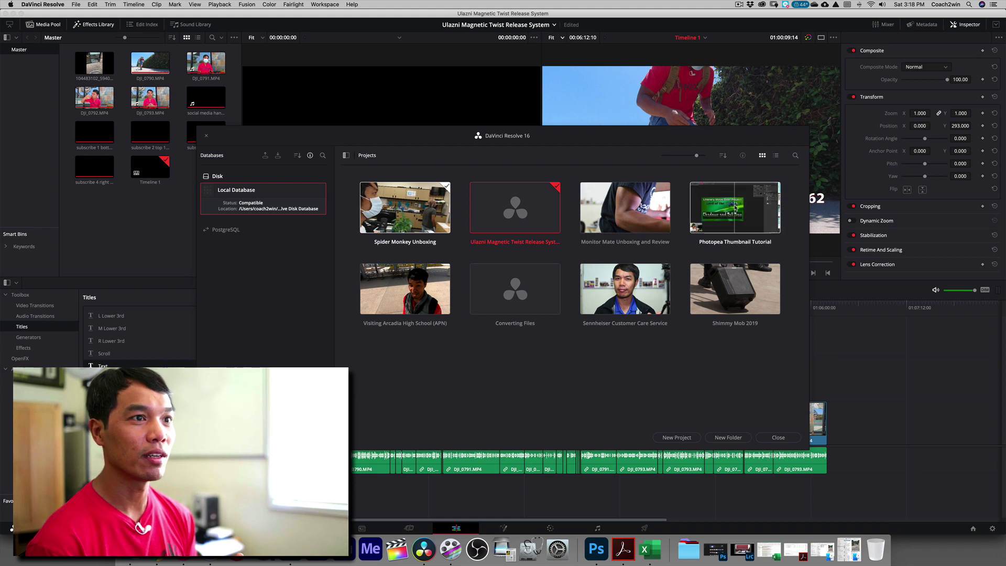
{"action": "right_click", "coordinate": [737, 207]}
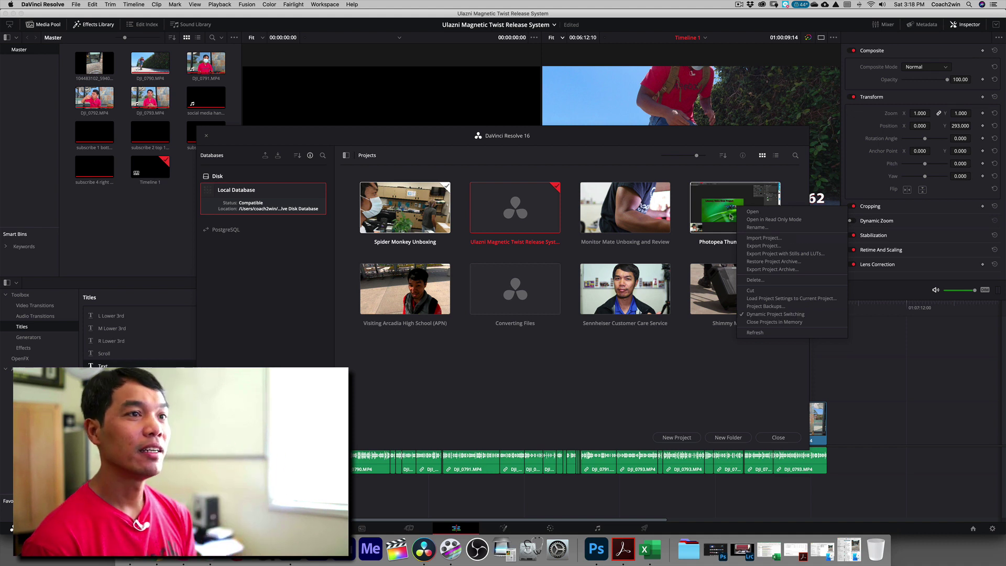
{"action": "left_click", "coordinate": [730, 215]}
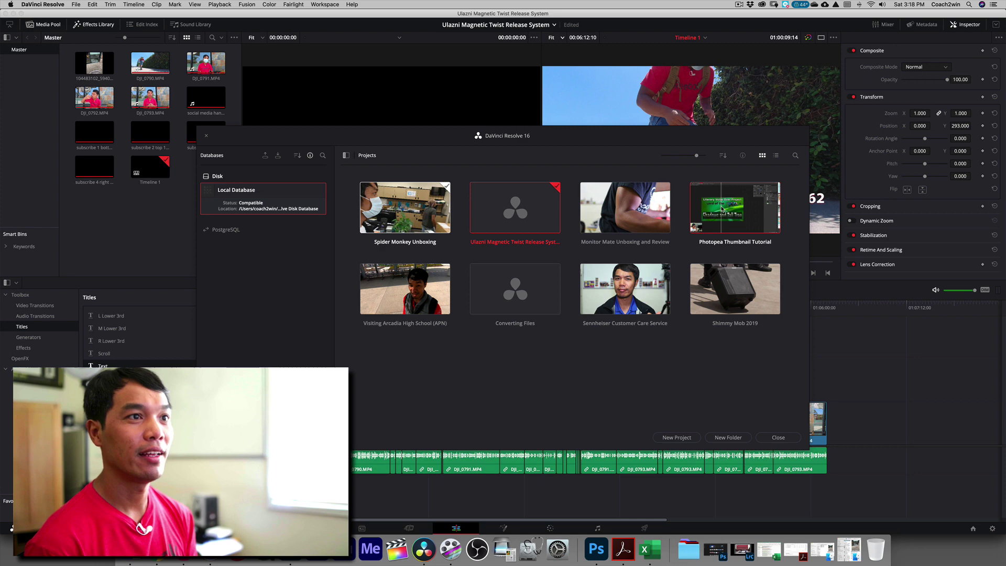
{"action": "double_click", "coordinate": [721, 208]}
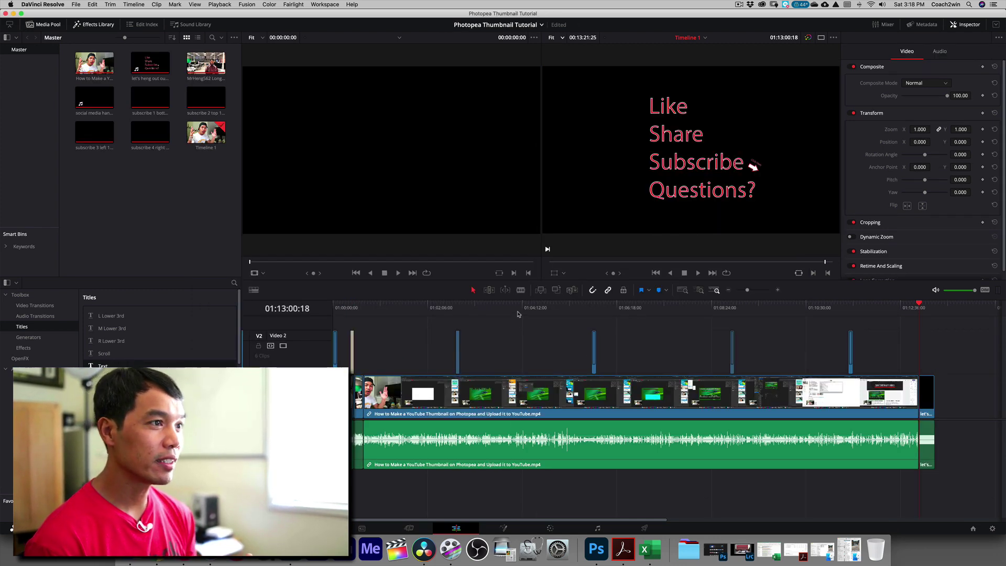
Scrub the Photopea timeline, then list the other open projects: Ulazni and Spider Monkey Unboxing.
{"action": "left_click_drag", "start_coordinate": [518, 314], "coordinate": [601, 318]}
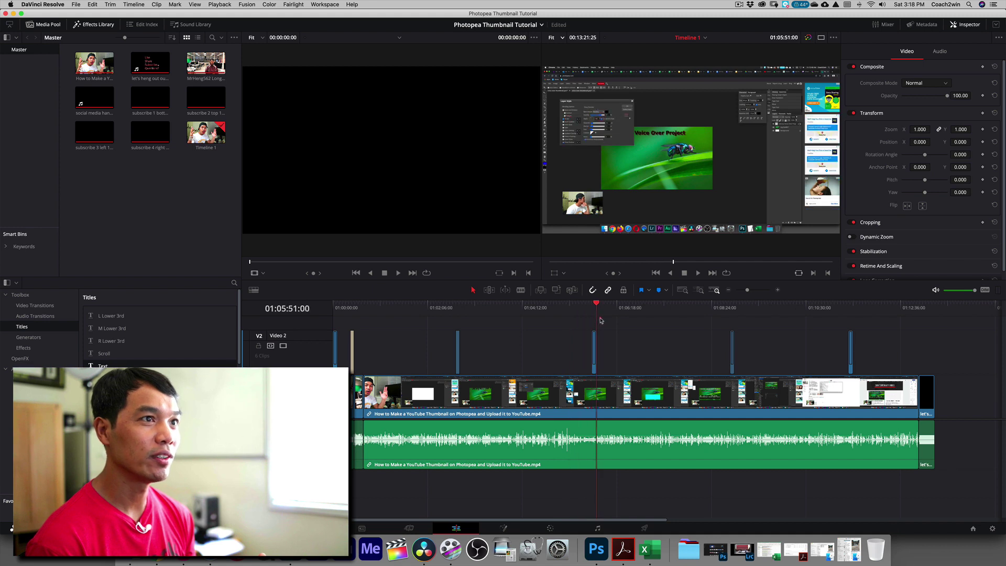
{"action": "left_click", "coordinate": [543, 26]}
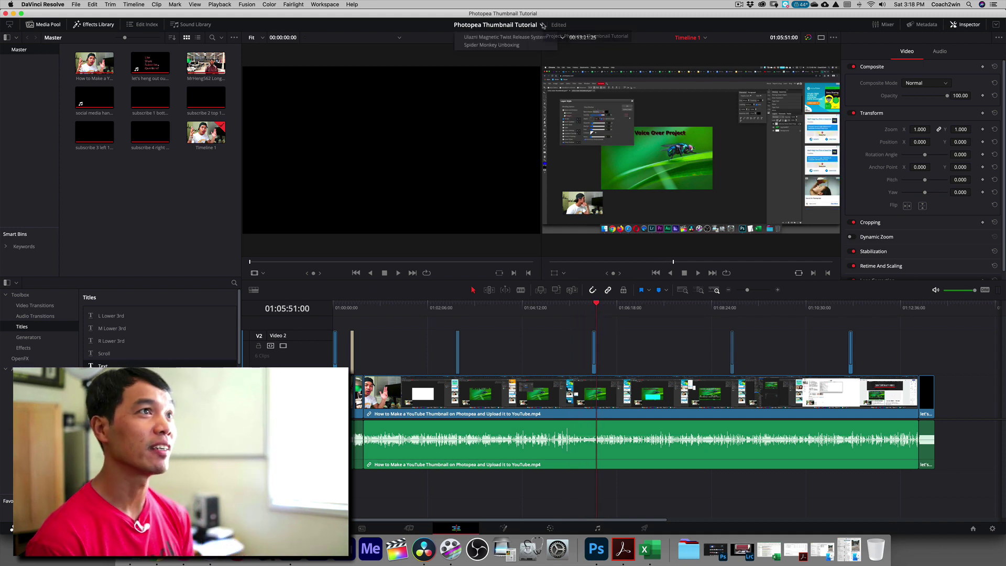